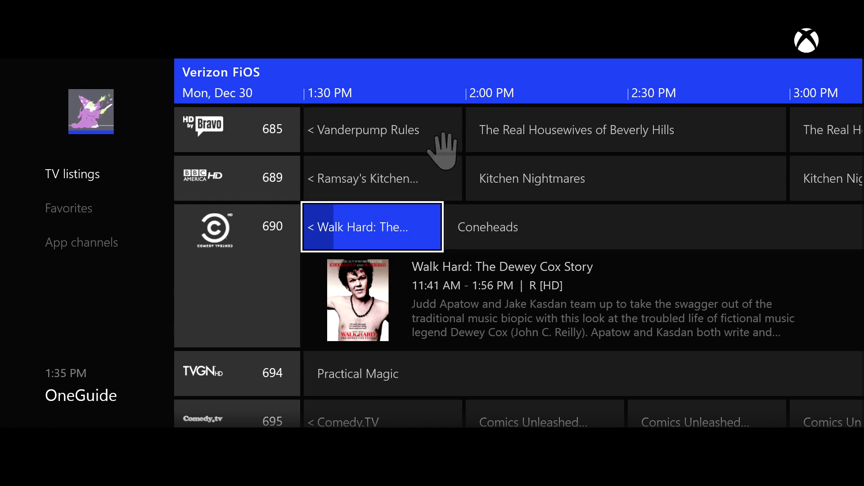
# Pull the OneGuide listings down twice to scroll back to earlier channels like Syfy.
pyautogui.moveTo(440, 189); pyautogui.dragTo(422, 425)
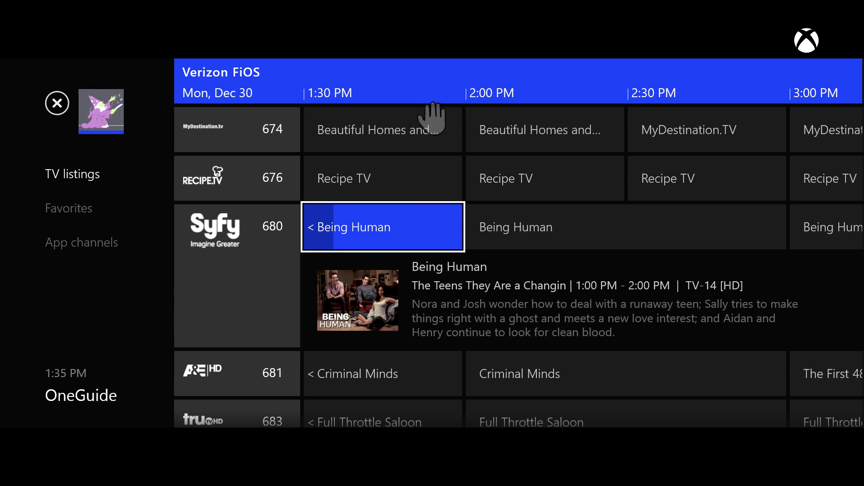
pyautogui.moveTo(440, 155); pyautogui.dragTo(440, 426)
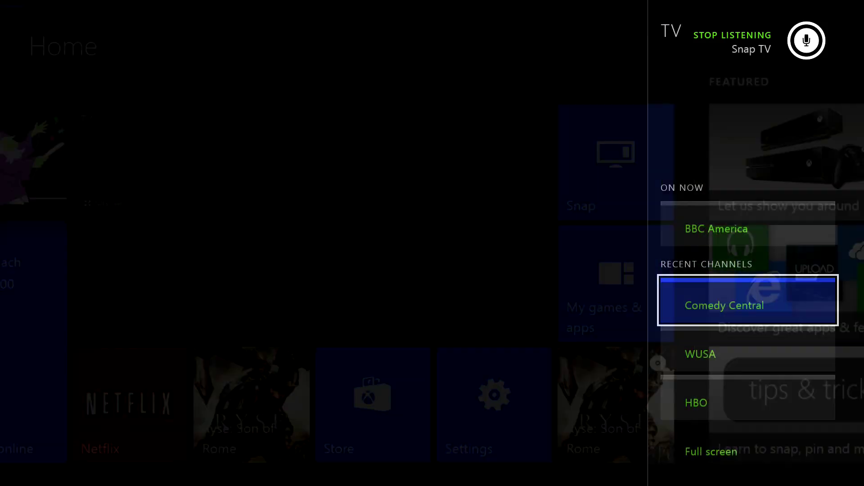